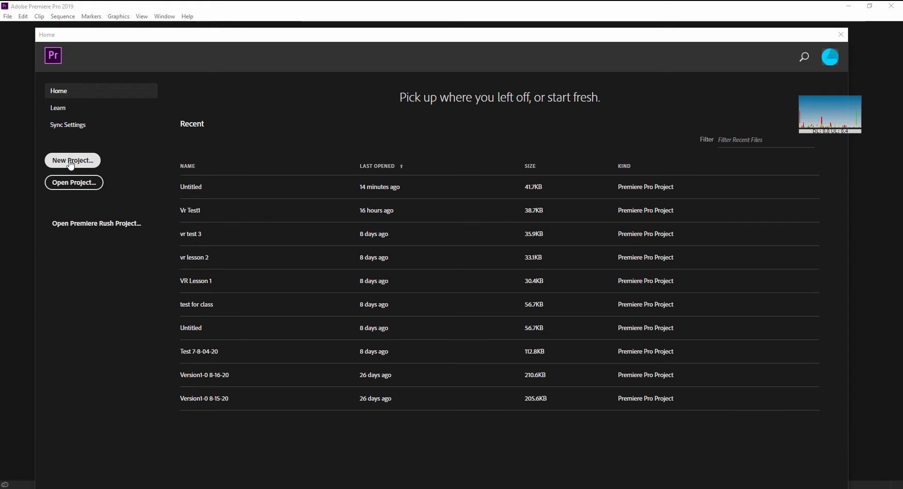
Step: Create a new project named Untitled in the D:\Vr Test folder, overwriting the existing project file
left_click(73, 161)
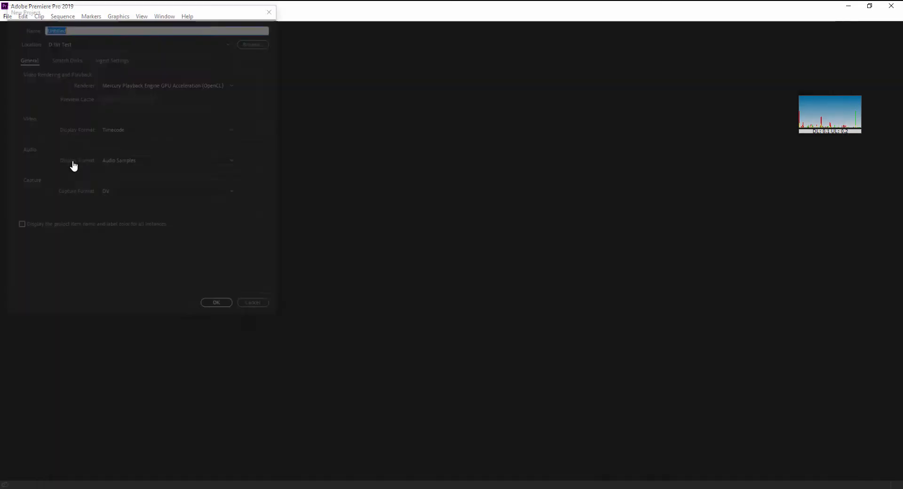
left_click(221, 306)
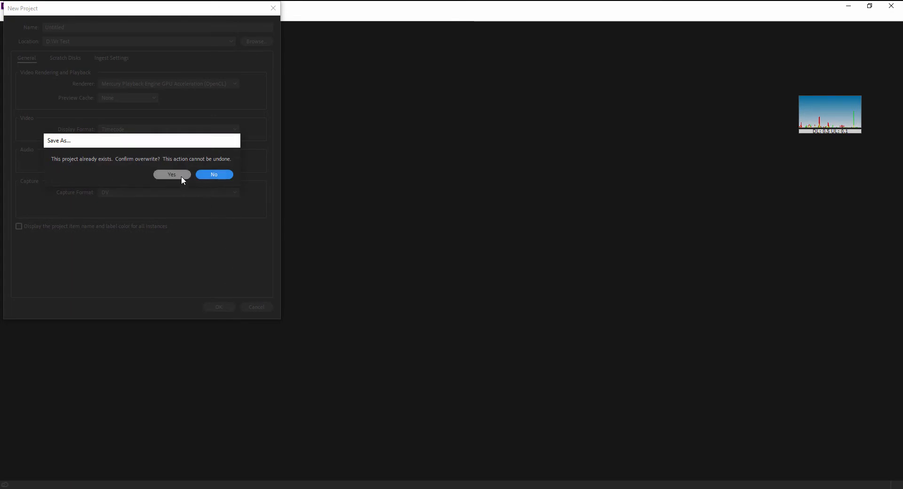
left_click(182, 172)
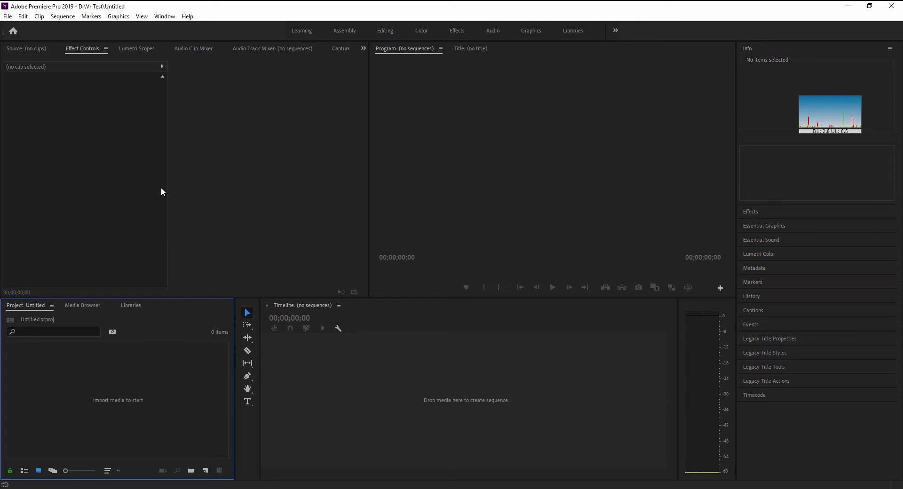
Step: Import the Any_Thing_You_Can_Dream audio and the back row and totoro1 images from the Desktop
right_click(164, 326)
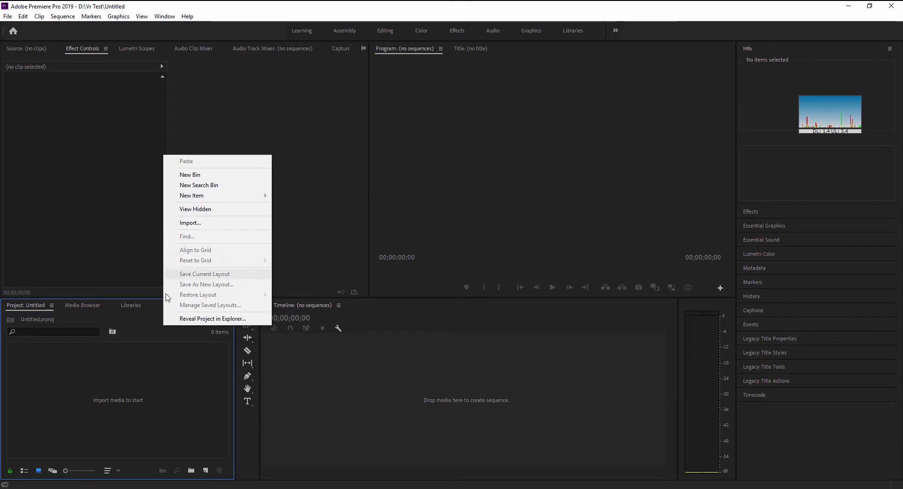
left_click(197, 224)
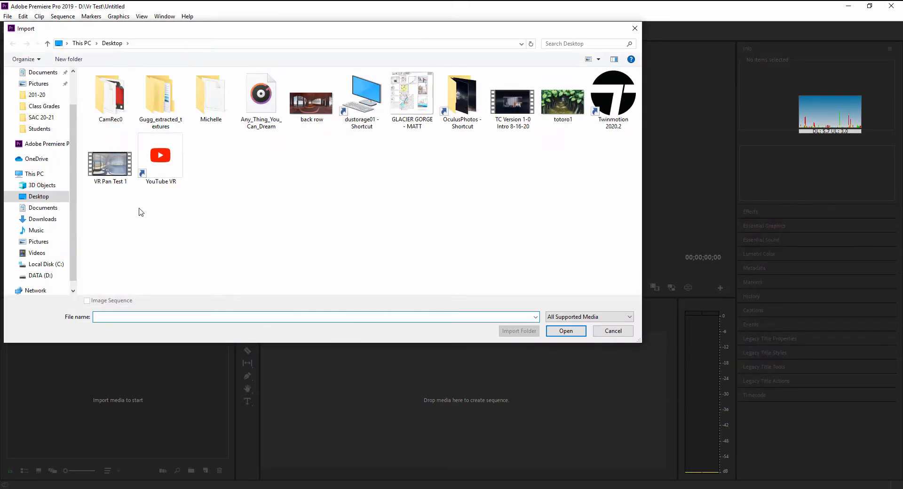
left_click(269, 123)
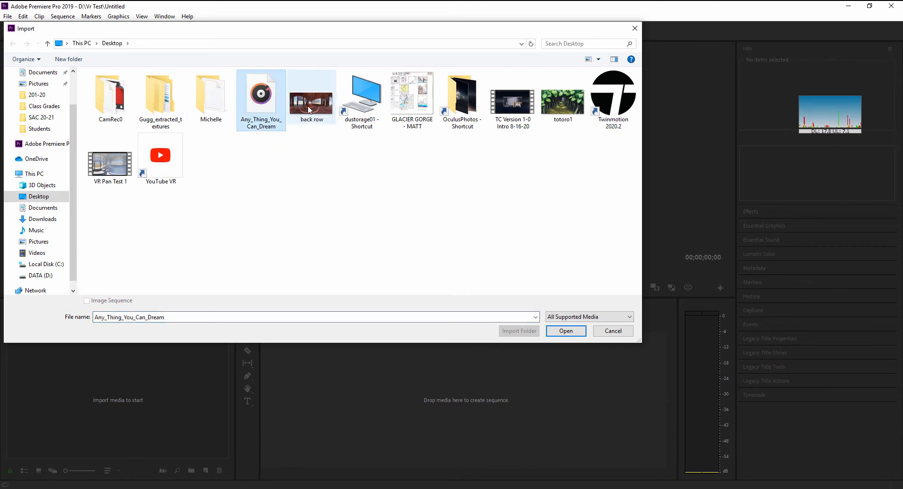
left_click(312, 115, "ctrl")
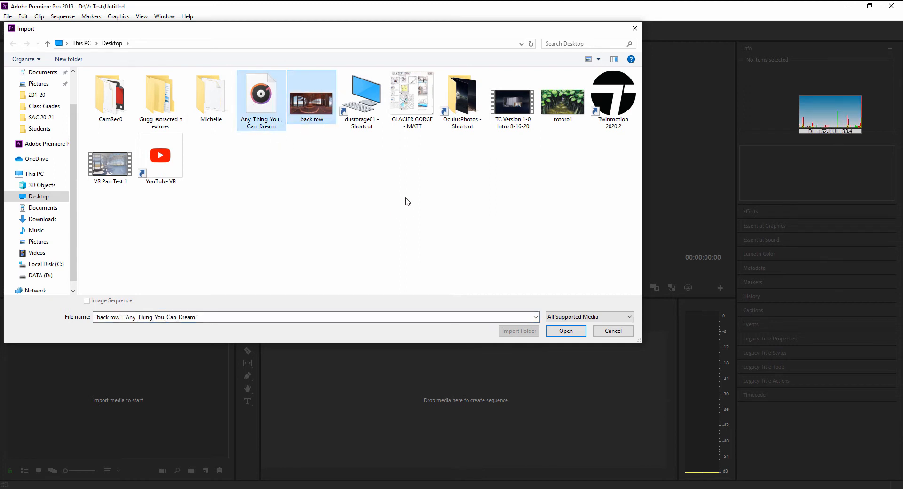
left_click(563, 103, "ctrl")
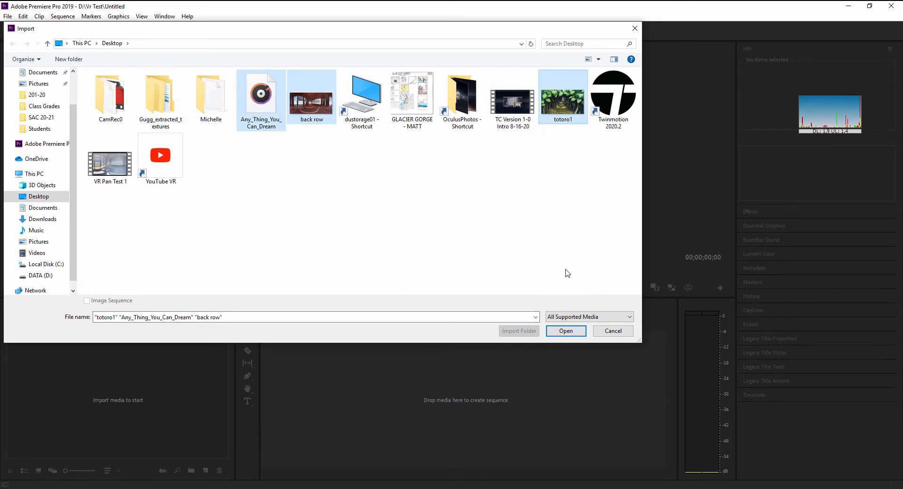
left_click(566, 331)
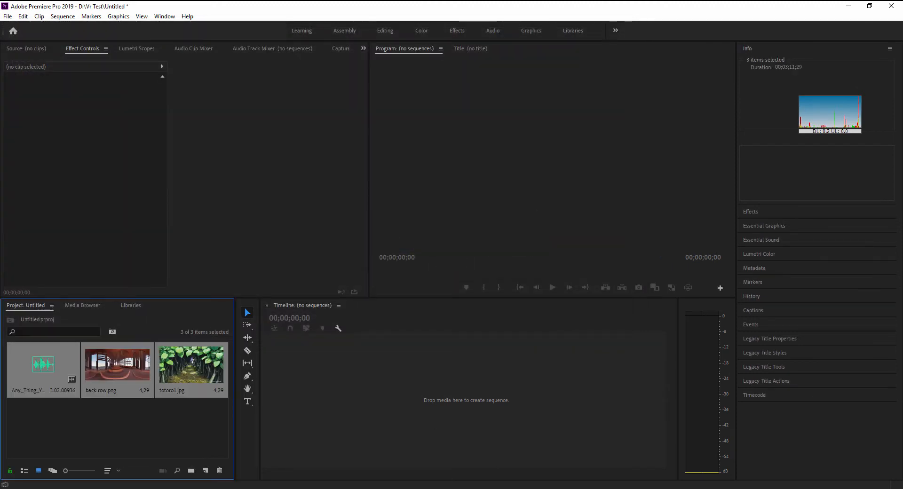
Step: Create a sequence from back row.png by placing it in the empty timeline
left_click(154, 429)
left_click(118, 393)
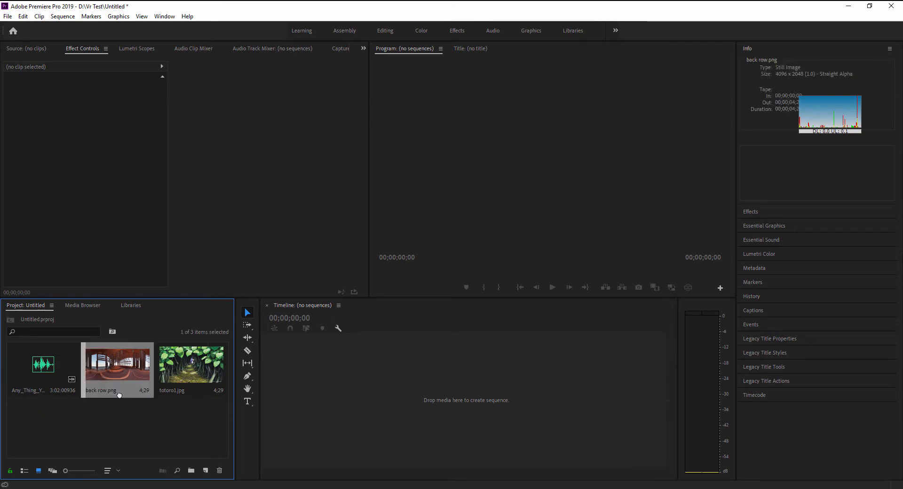
left_click_drag(326, 412, 329, 399)
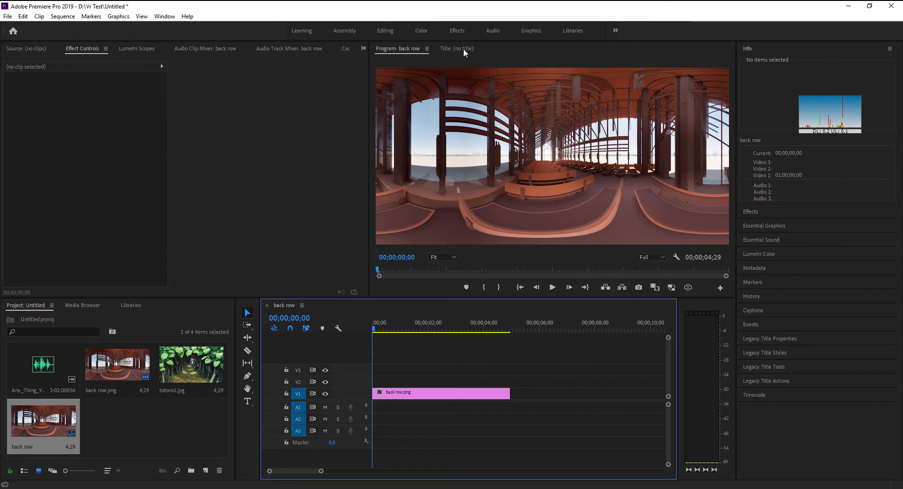
Step: Turn on the VR video display in the Program monitor and look around the back row panorama
left_click(427, 49)
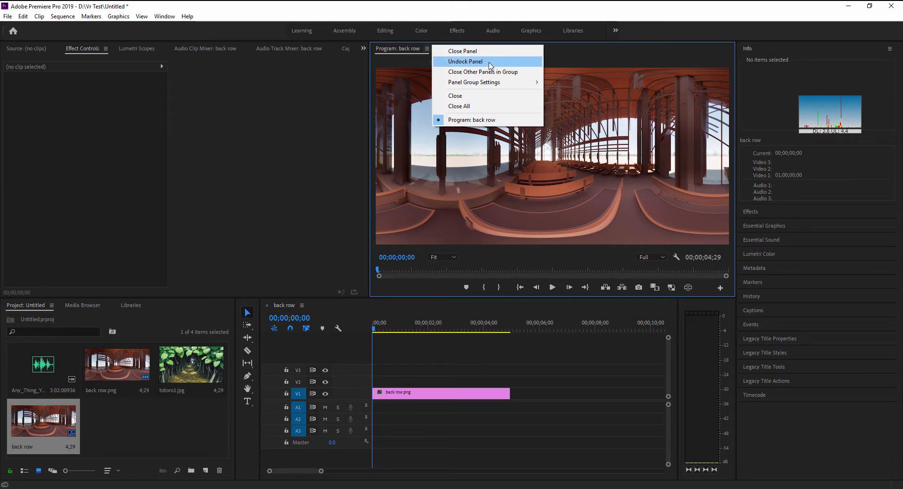
left_click(573, 52)
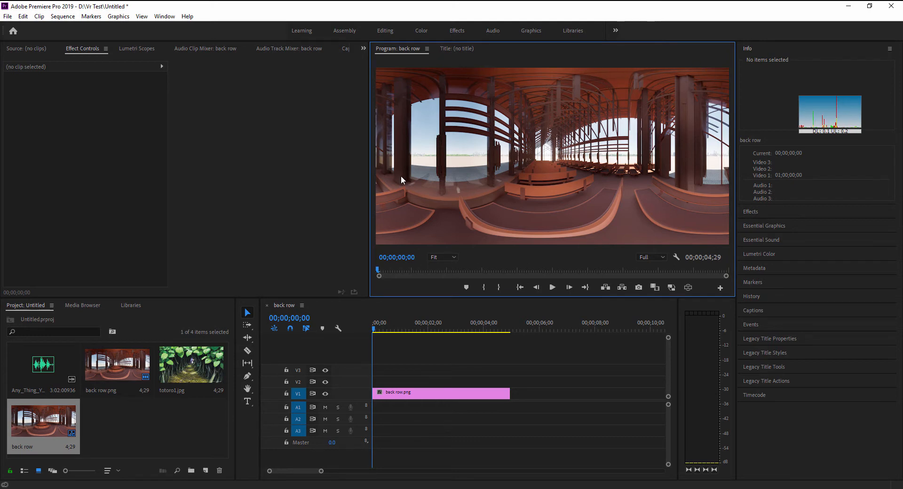
left_click(688, 288)
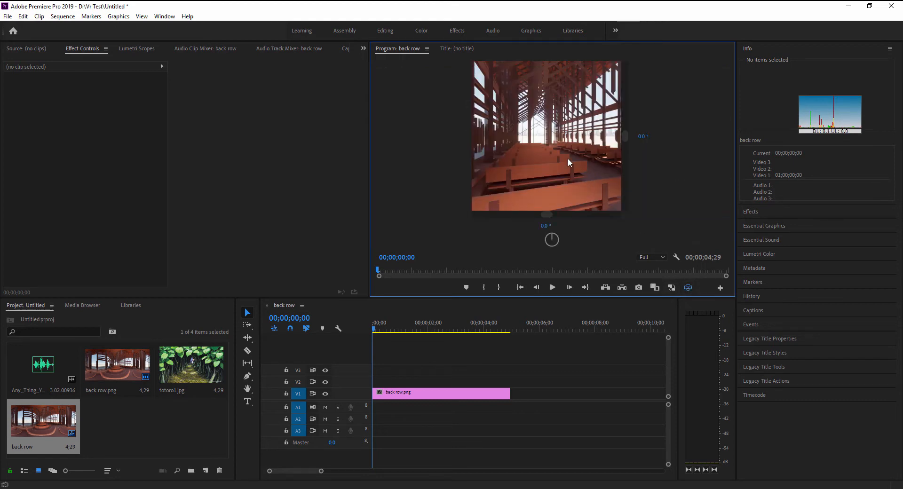
left_click_drag(568, 158, 550, 156)
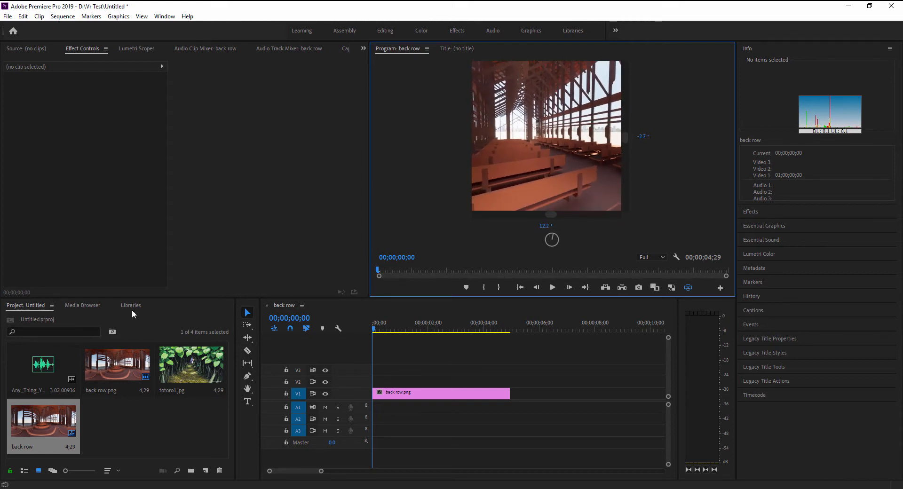
Step: Add the Any_Thing_You_Can_Dream audio at the start of A1 and totoro1.jpg directly after back row.png on V1
left_click_drag(43, 353, 377, 407)
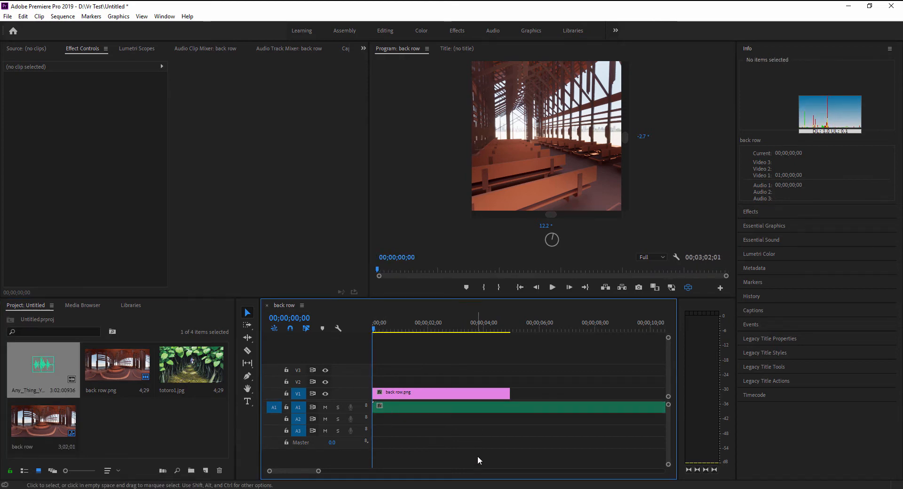
left_click(176, 372)
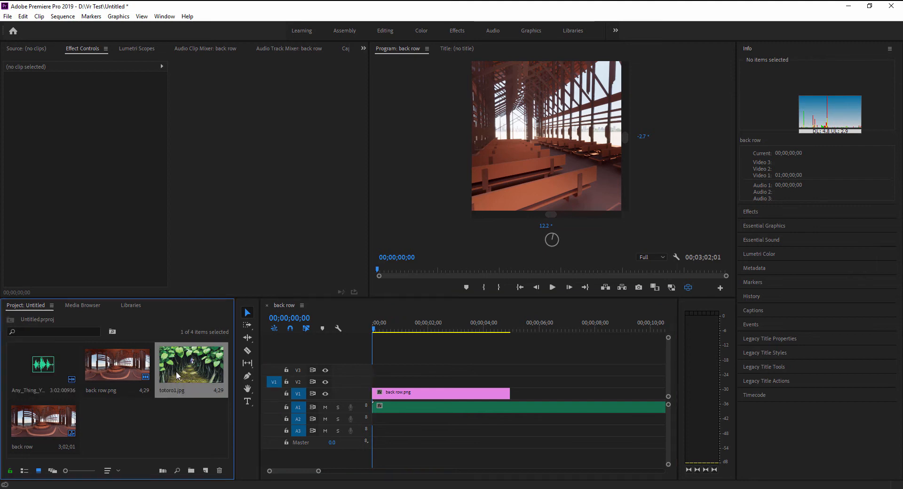
left_click_drag(176, 371, 517, 405)
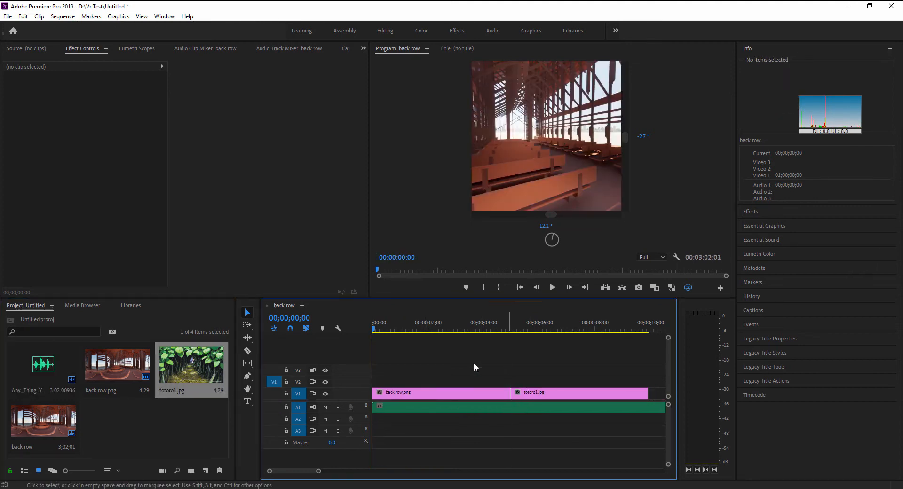
Step: Scrub through both images, look around each in the VR view, and return to the flat view on totoro1.jpg
left_click_drag(374, 330, 450, 341)
left_click_drag(566, 151, 591, 154)
left_click_drag(452, 331, 531, 346)
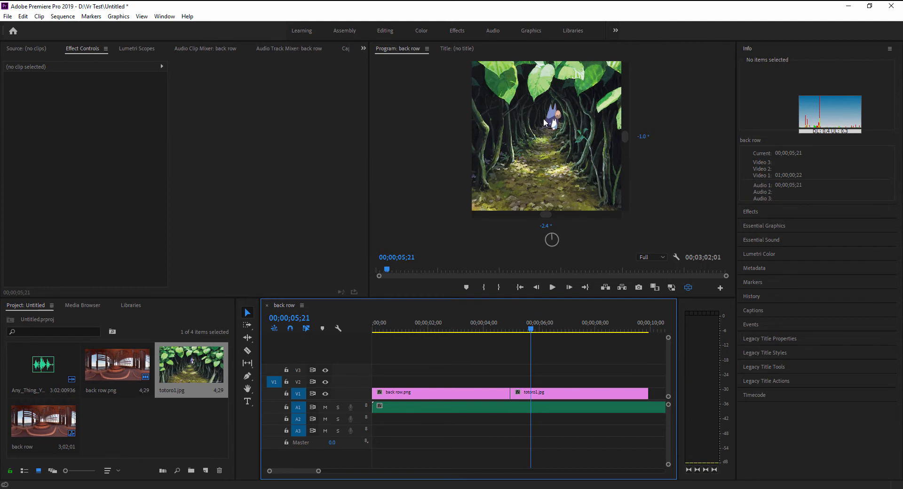
left_click_drag(537, 116, 506, 122)
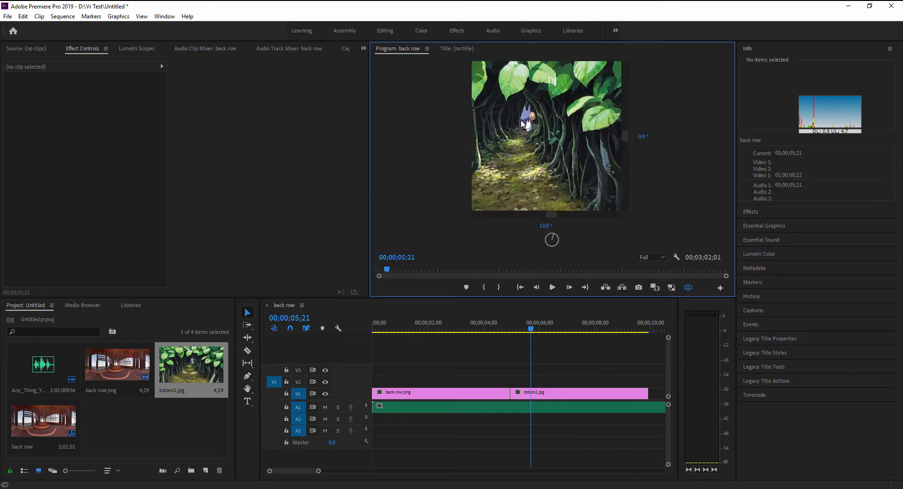
left_click(688, 287)
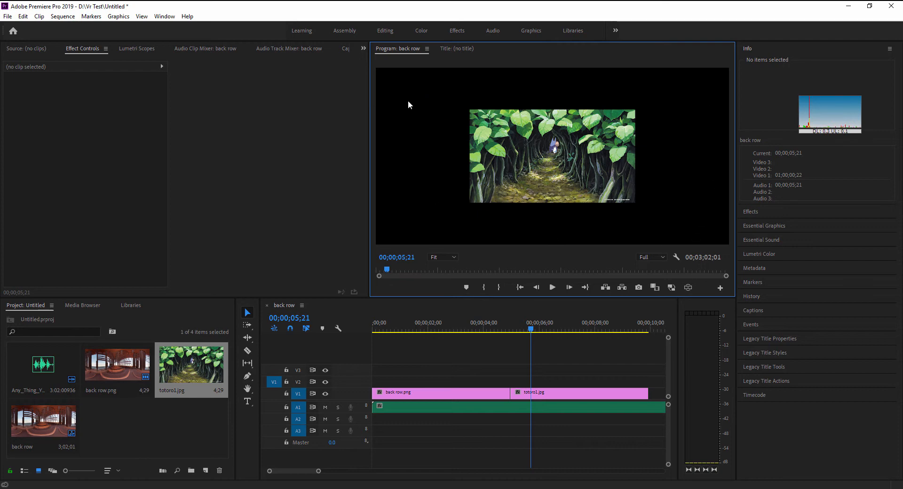
Step: Move the totoro1.jpg clip up to V2 so it overlaps the end of back row.png, and place the playhead at 00;00;04;20
left_click(552, 393)
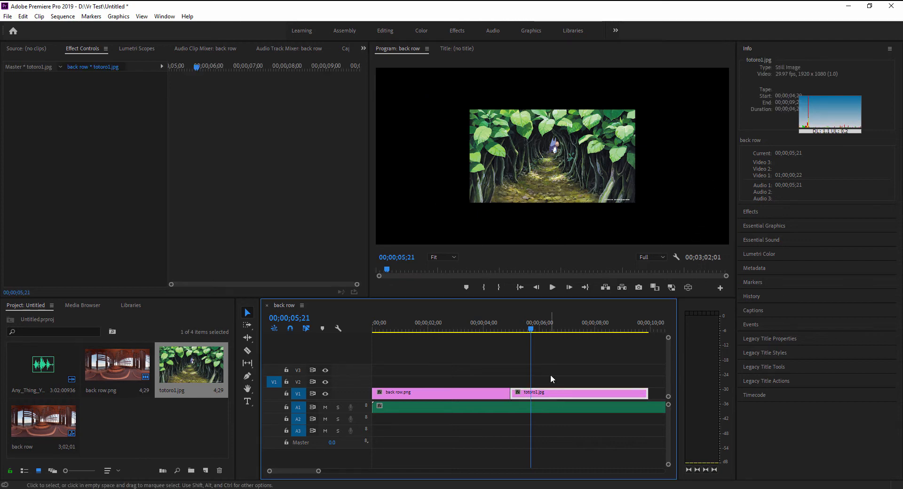
left_click_drag(551, 379, 516, 381)
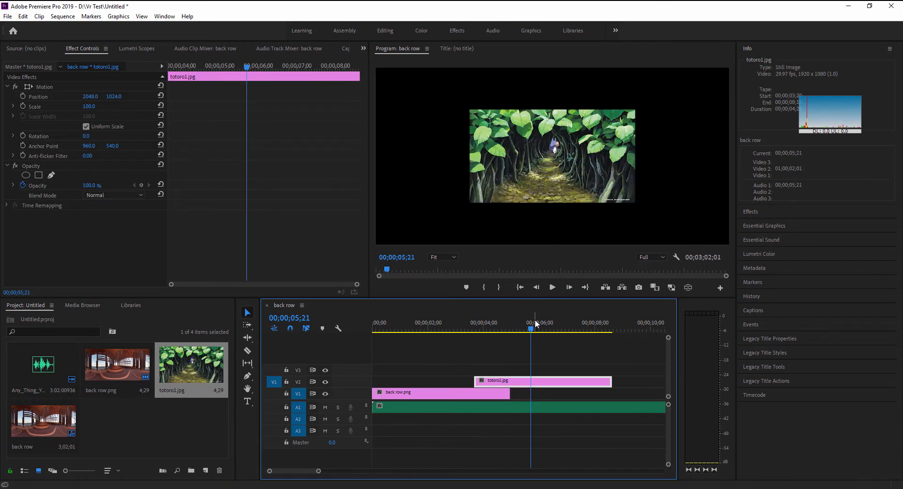
left_click_drag(531, 330, 501, 331)
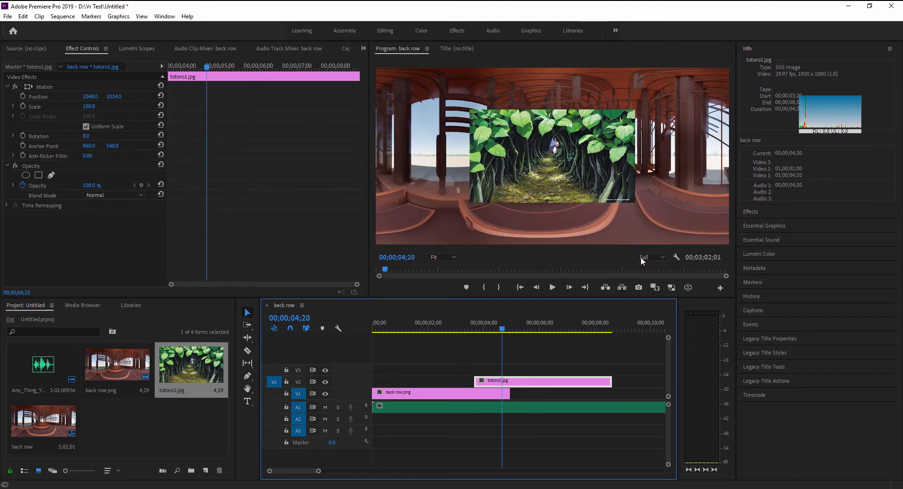
Step: Inspect the totoro1 image over the back row panorama in the VR view, and return to the flat view
left_click(688, 288)
left_click_drag(551, 132, 530, 207)
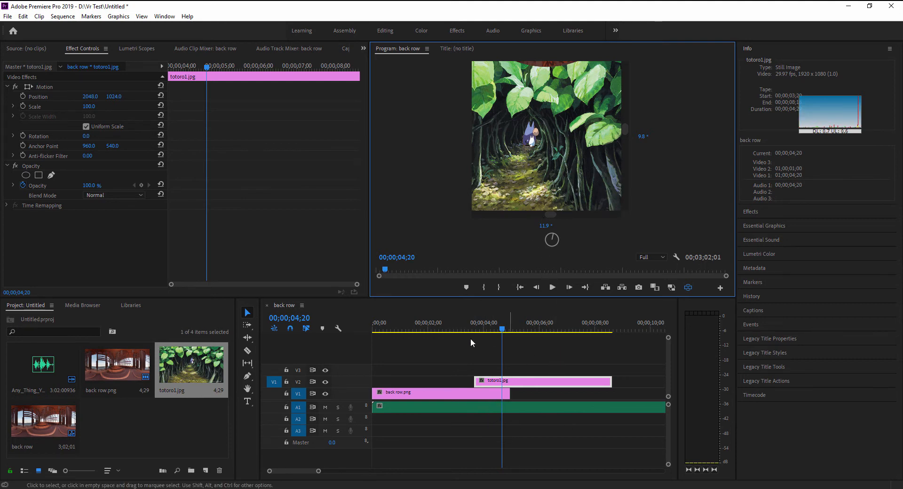
left_click(688, 287)
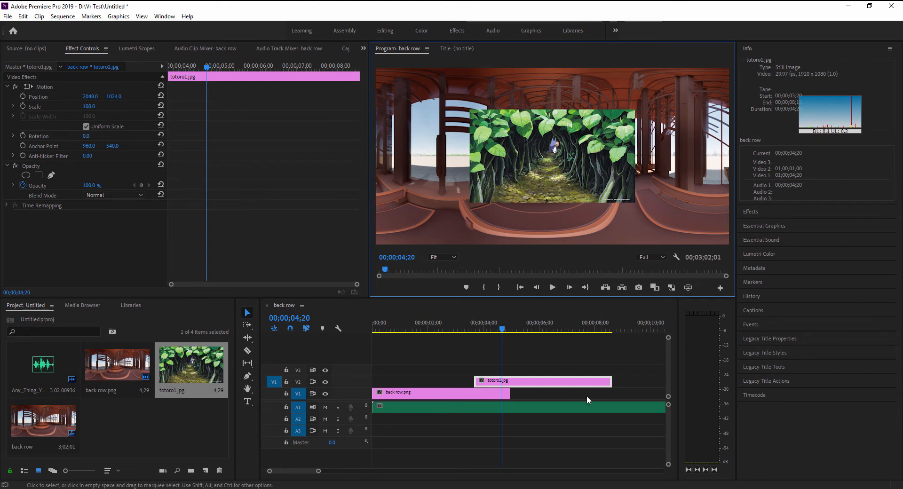
Step: Select the totoro1.jpg clip and shrink its image in the Program monitor to about 88% scale
left_click(571, 395)
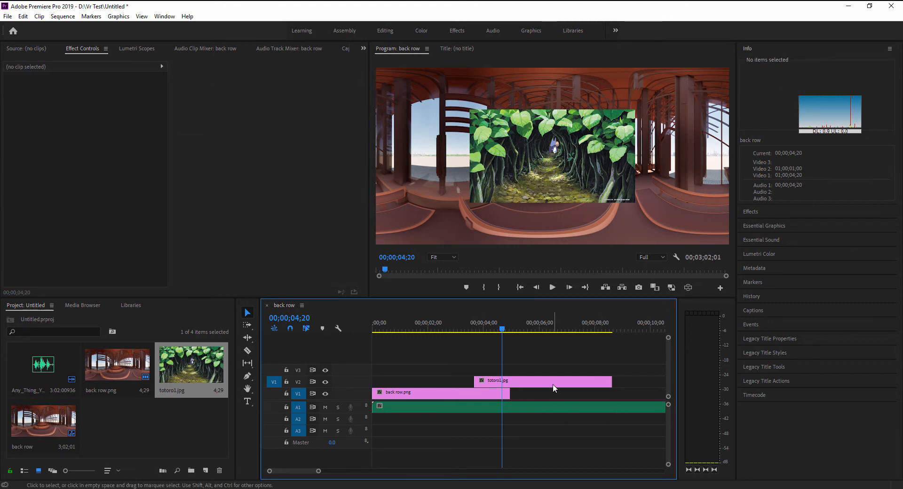
double_click(554, 388)
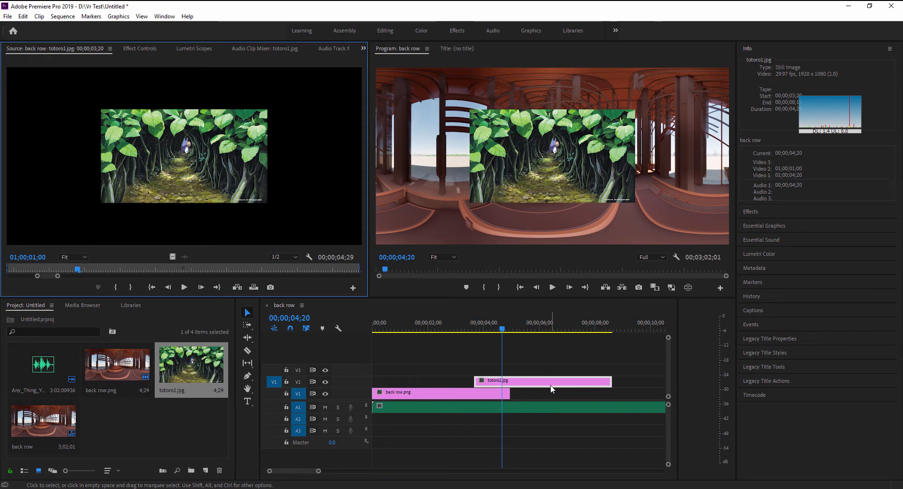
left_click(527, 161)
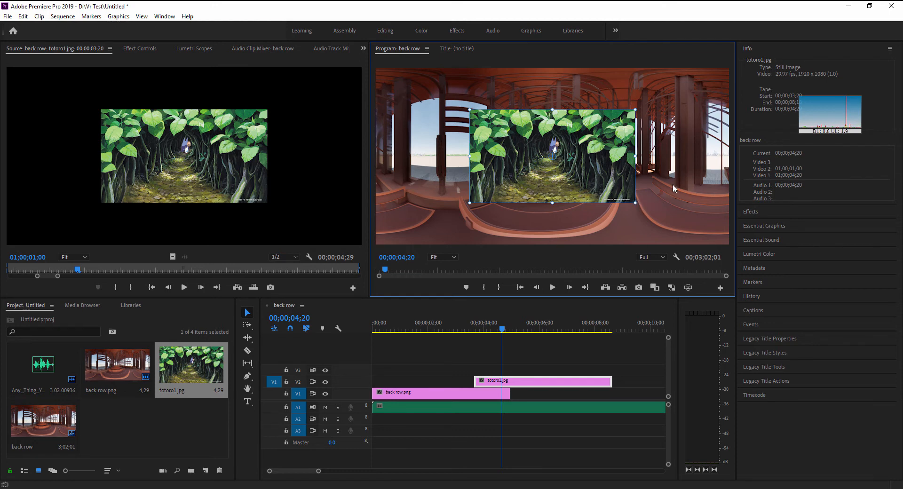
mouse_move(635, 203)
left_mouse_down()
mouse_move(680, 221)
mouse_move(623, 191)
mouse_move(638, 199)
left_mouse_up()
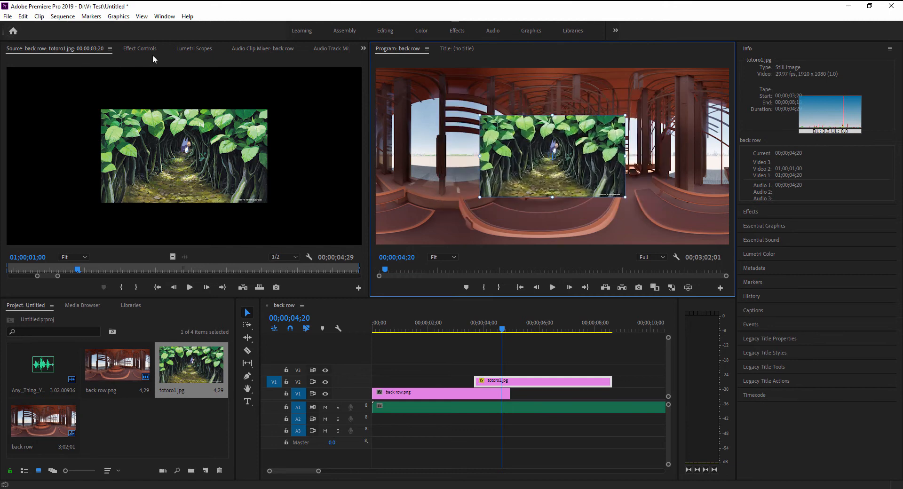
Step: Set the totoro1.jpg clip's motion scale to 100 in the effect controls
left_click(143, 51)
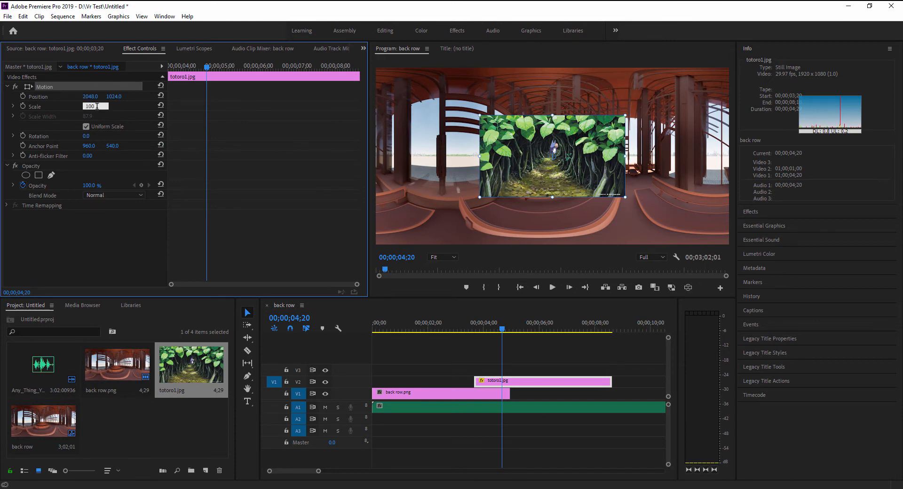
left_click(96, 106)
type("100")
key("Return")
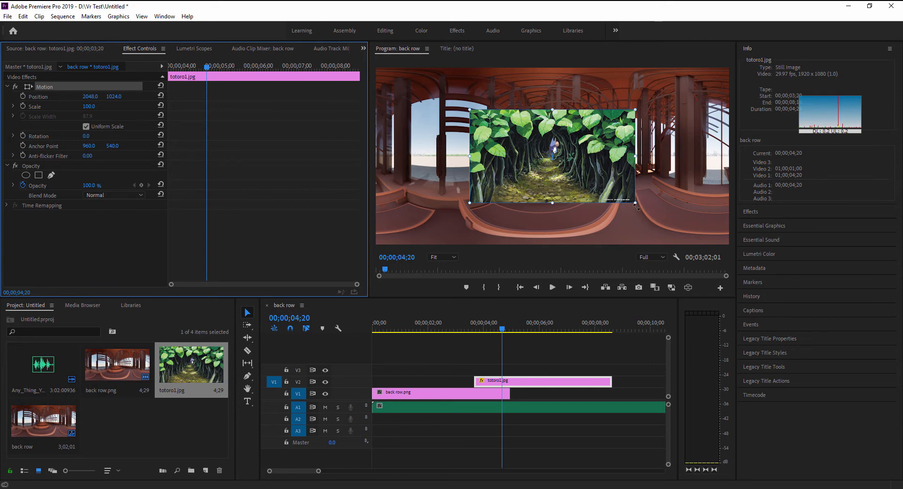
Step: Enlarge the totoro1.jpg image freehand to about 223% scale to fill the frame, and look up at it in the VR view
mouse_move(636, 205)
left_mouse_down()
mouse_move(591, 183)
mouse_move(651, 210)
left_mouse_up()
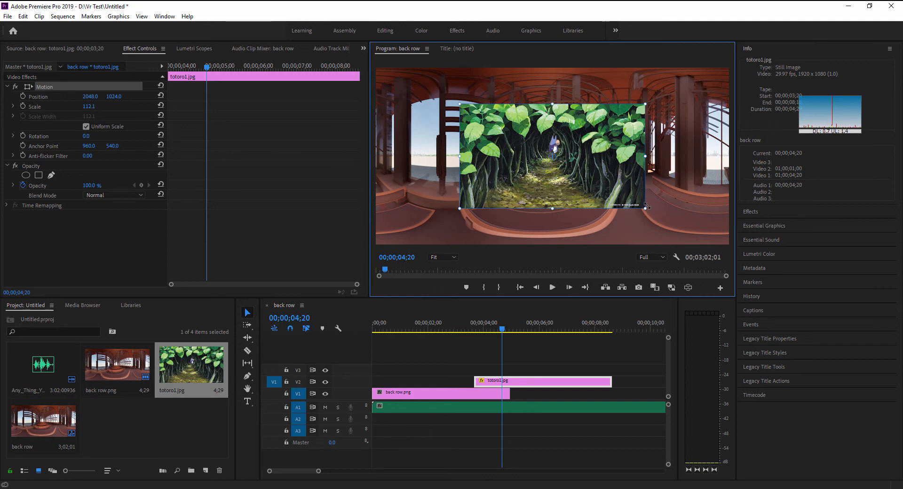
left_click_drag(647, 206, 739, 256)
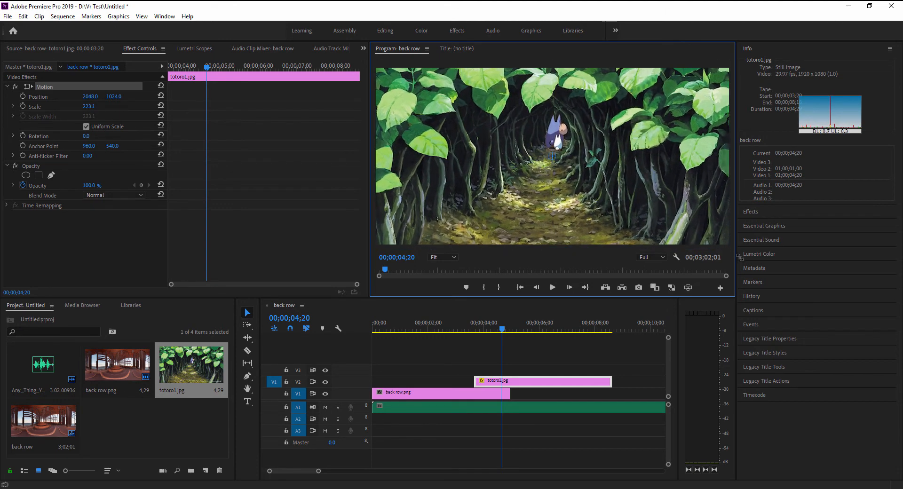
left_click(689, 287)
left_click_drag(571, 154, 573, 233)
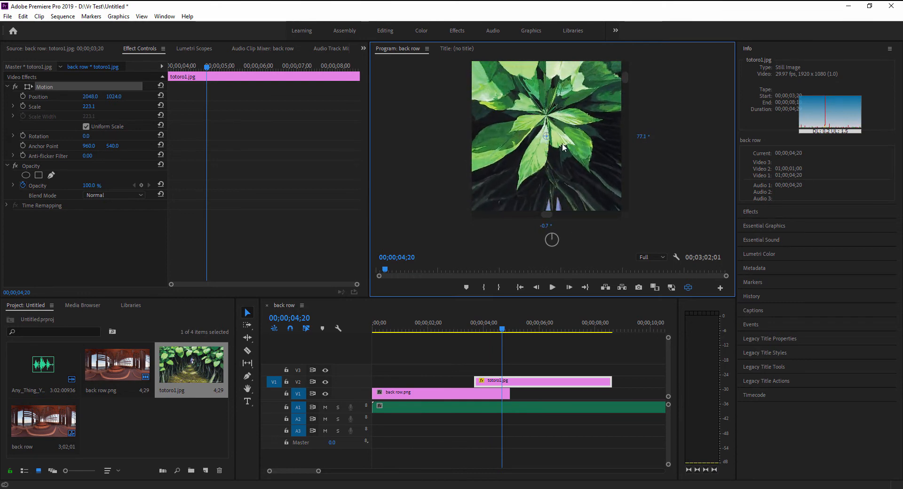
Step: Look around the enlarged totoro1 image in the VR view, from overhead down to the floor and back to the characters
left_click_drag(573, 179, 573, 47)
left_click_drag(577, 165, 576, 80)
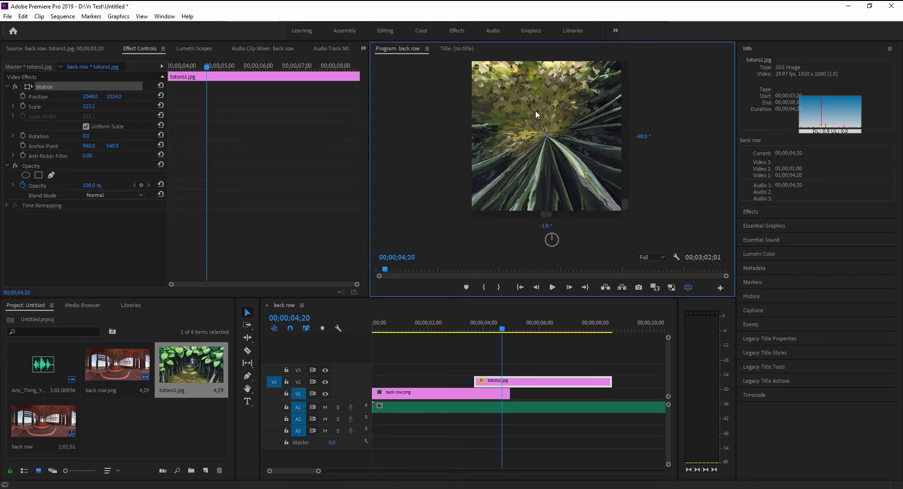
left_click_drag(571, 91, 581, 232)
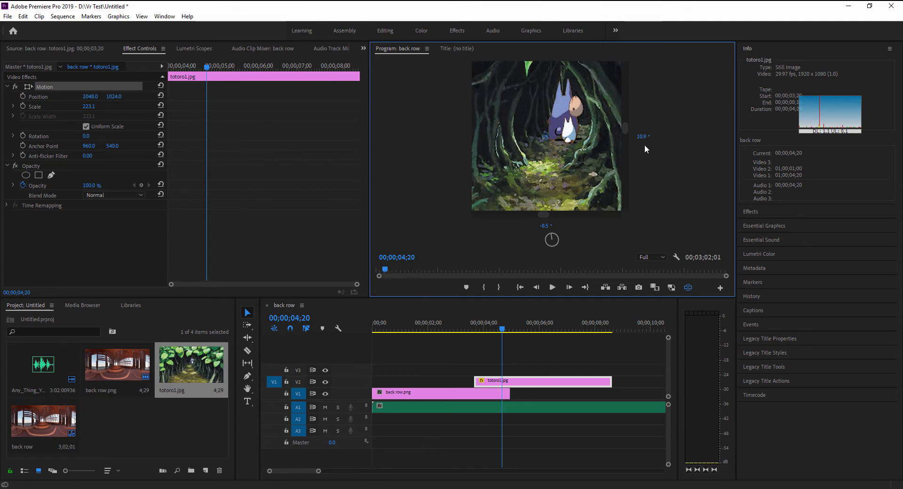
left_click_drag(588, 110, 566, 106)
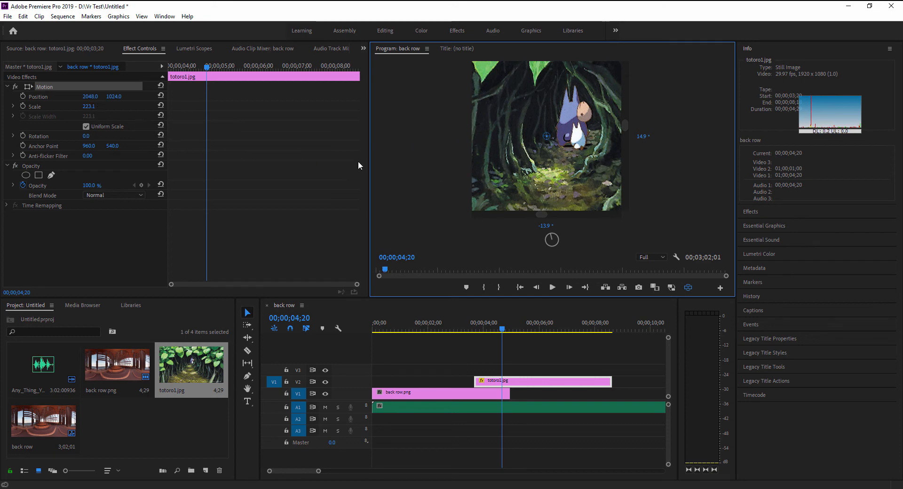
Step: Reduce the totoro1.jpg clip's motion scale to about 51.1 and view the whole image centred in the VR view
left_click_drag(88, 106, 11, 106)
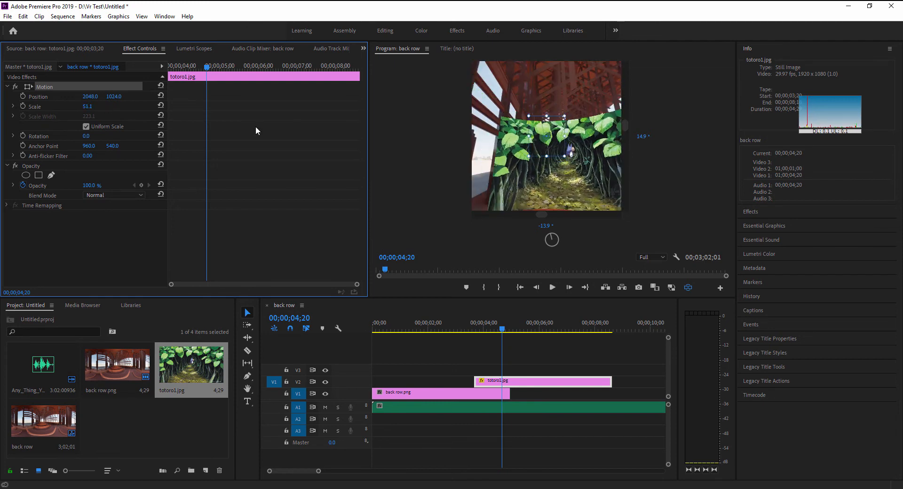
left_click_drag(577, 184, 561, 160)
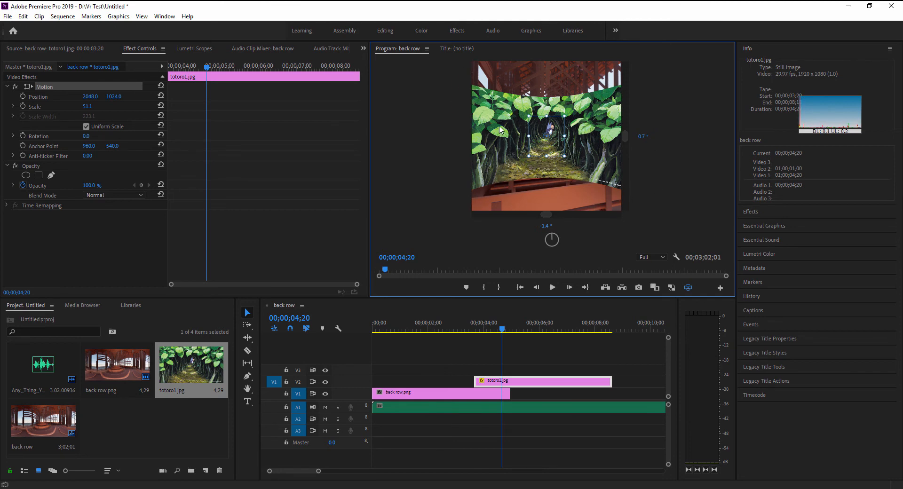
Step: Apply the VR Plane to Sphere effect from the Immersive Video effects to the totoro1.jpg clip, and check it in the VR view
left_click_drag(839, 118, 836, 78)
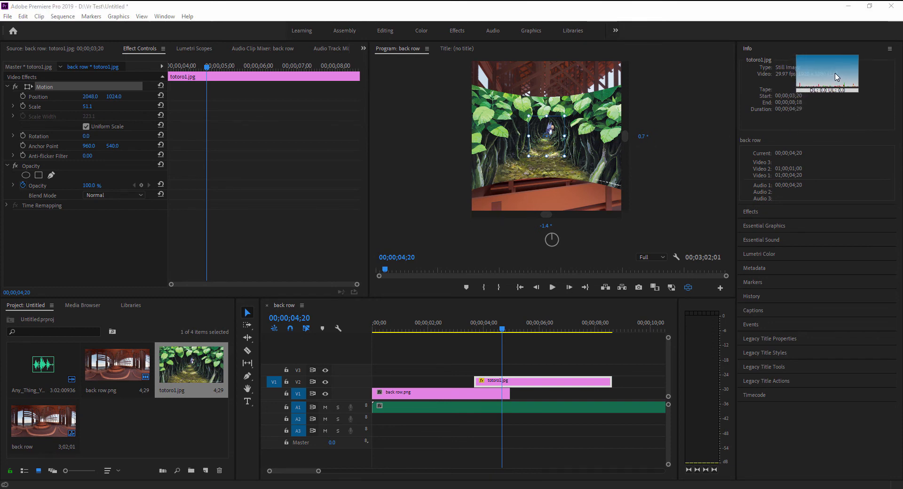
left_click(753, 210)
left_click_drag(841, 73, 867, 215)
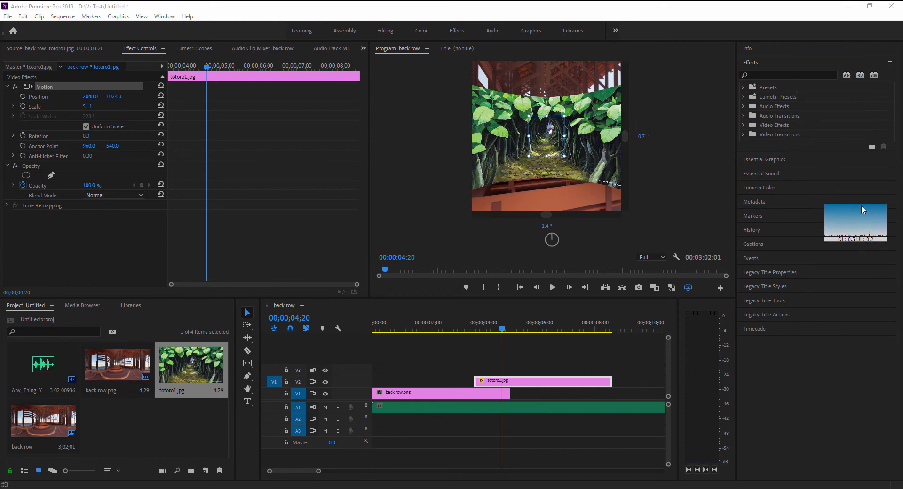
left_click(747, 125)
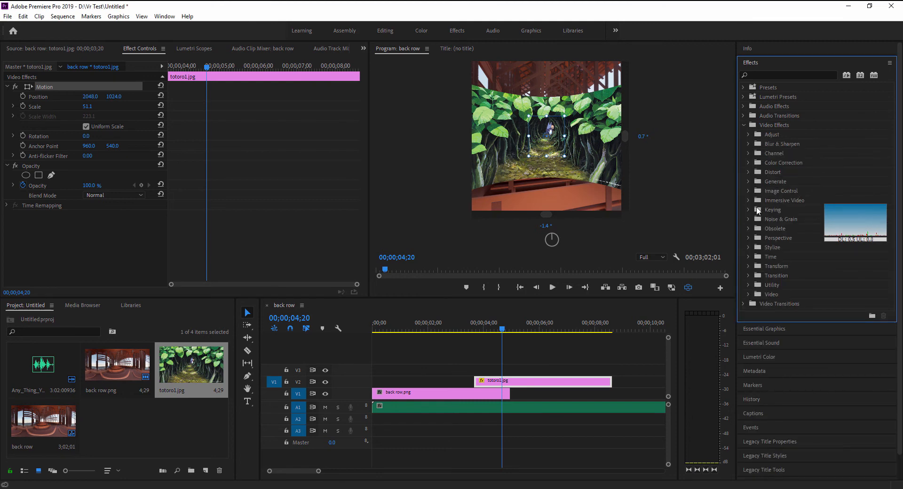
left_click(748, 200)
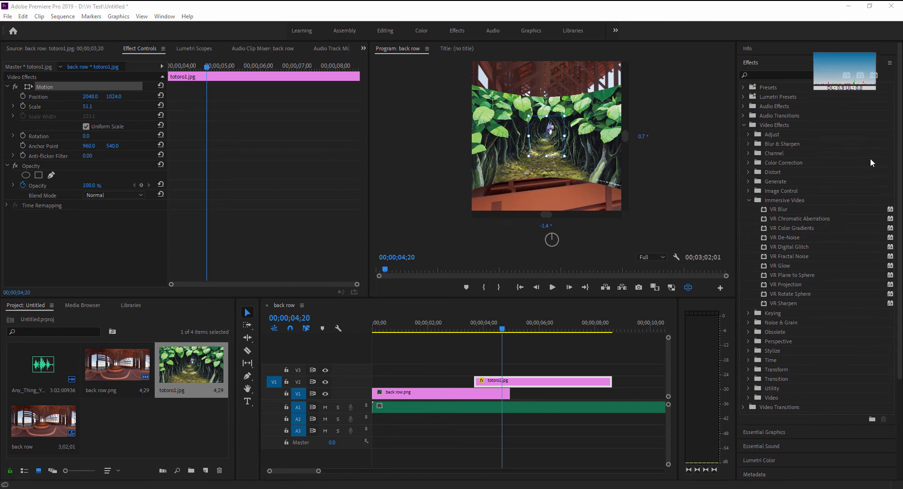
left_click(786, 275)
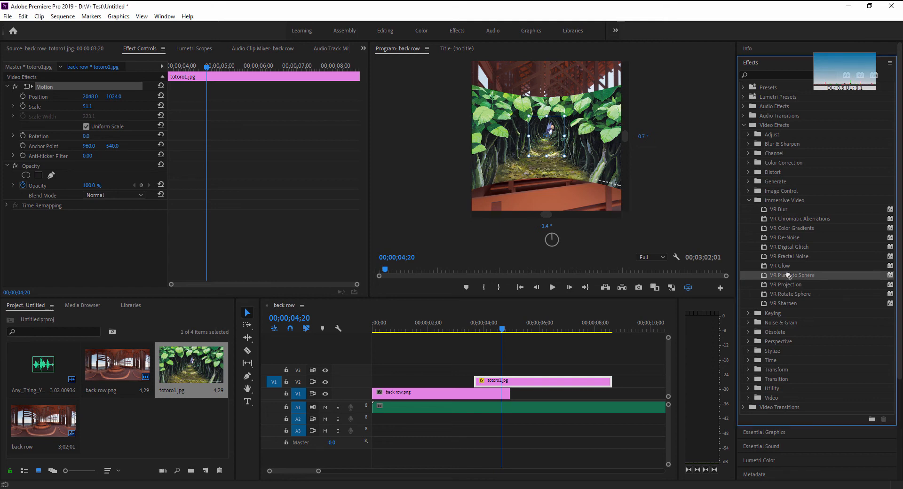
left_click_drag(623, 319, 494, 385)
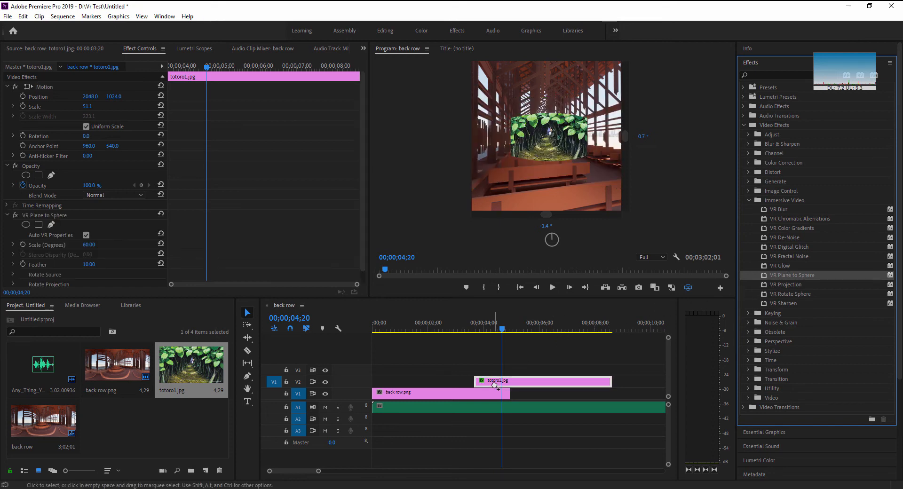
mouse_move(549, 147)
left_mouse_down()
mouse_move(554, 180)
mouse_move(540, 164)
mouse_move(543, 147)
left_mouse_up()
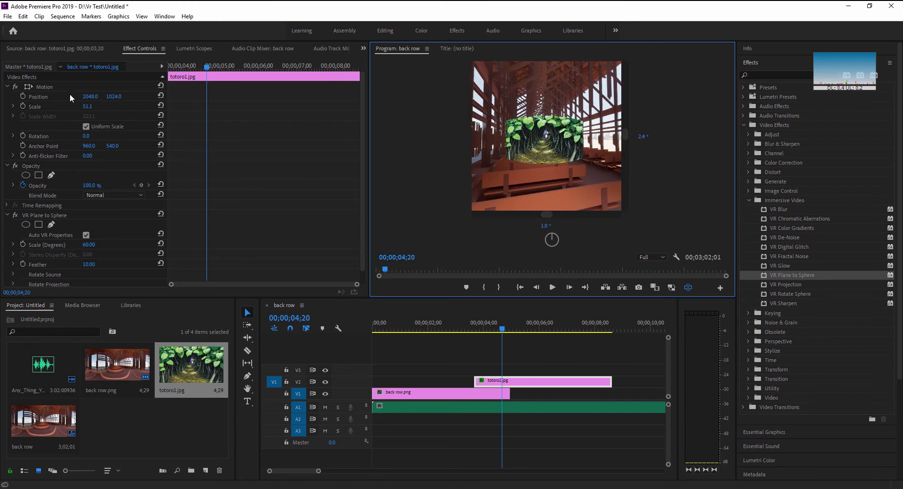
Step: Set the motion scale of the totoro1.jpg clip to 100 and look around the image in the VR view
left_click_drag(90, 108, 80, 108)
left_click(96, 107)
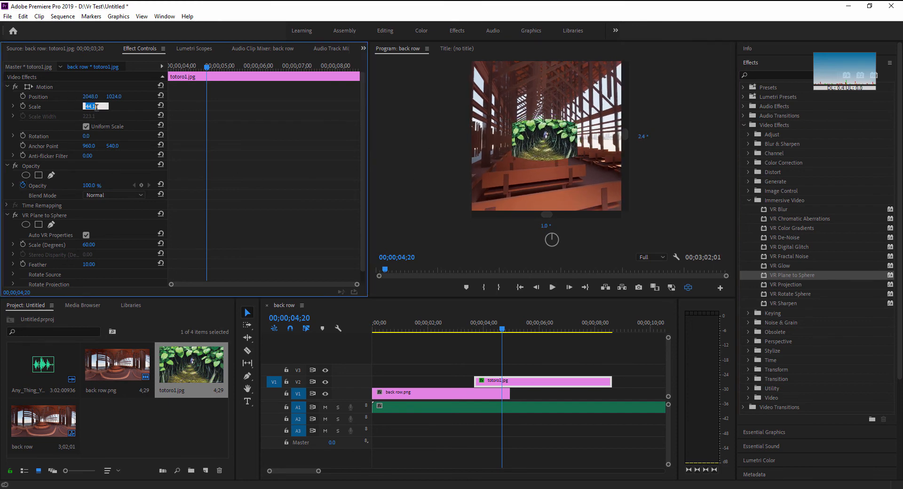
type("100")
key("Return")
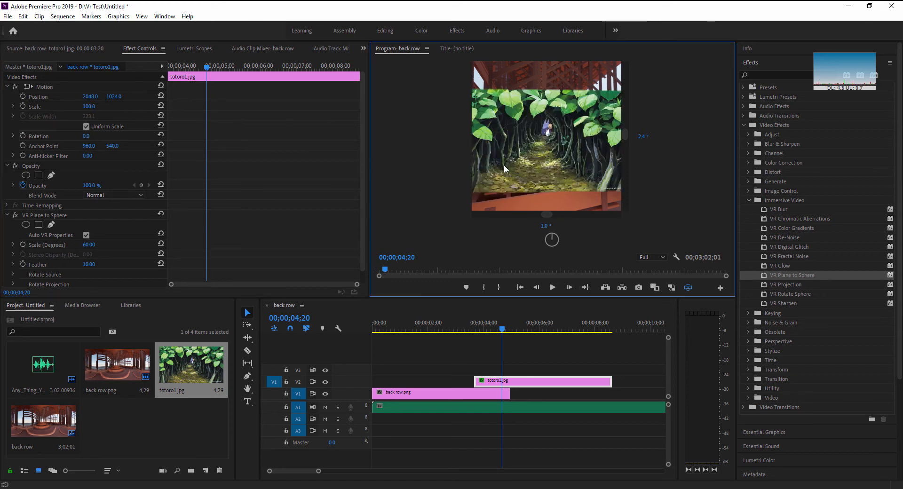
left_click_drag(504, 167, 539, 183)
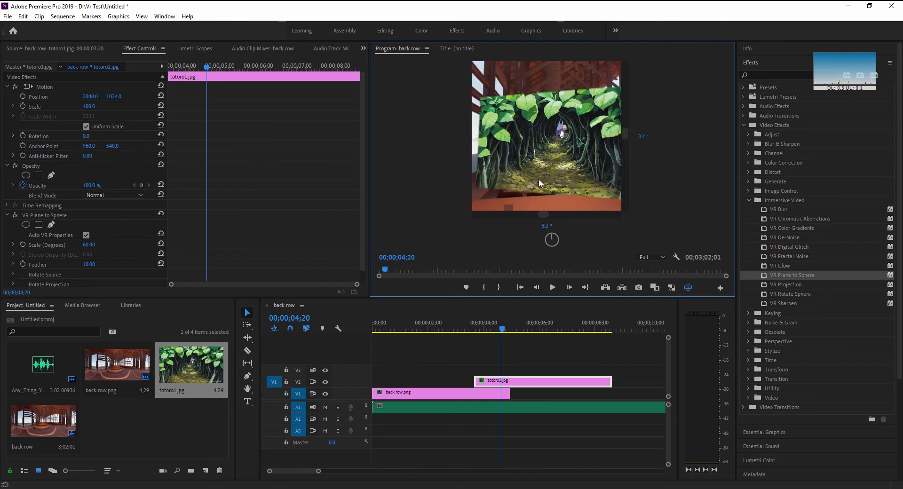
Step: Enlarge the totoro1.jpg clip to a motion scale of 185 in the flat view, and compare it with the VR view
left_click(686, 288)
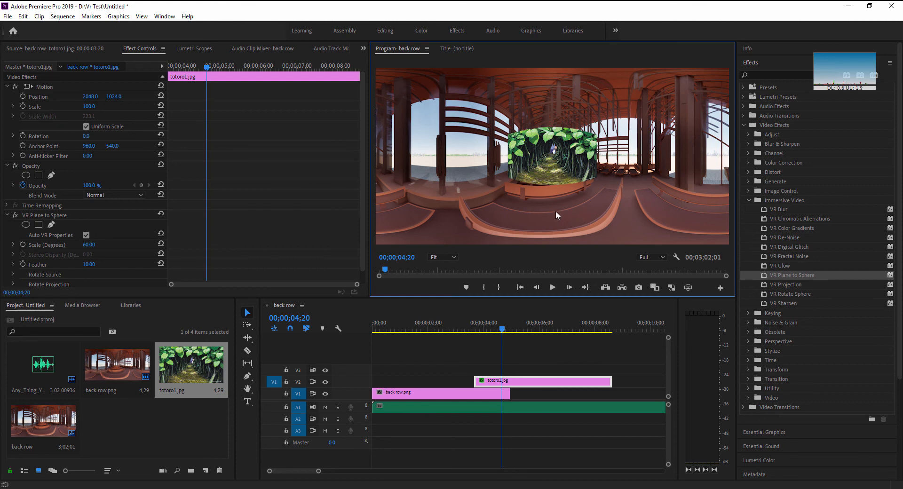
left_click_drag(93, 108, 134, 109)
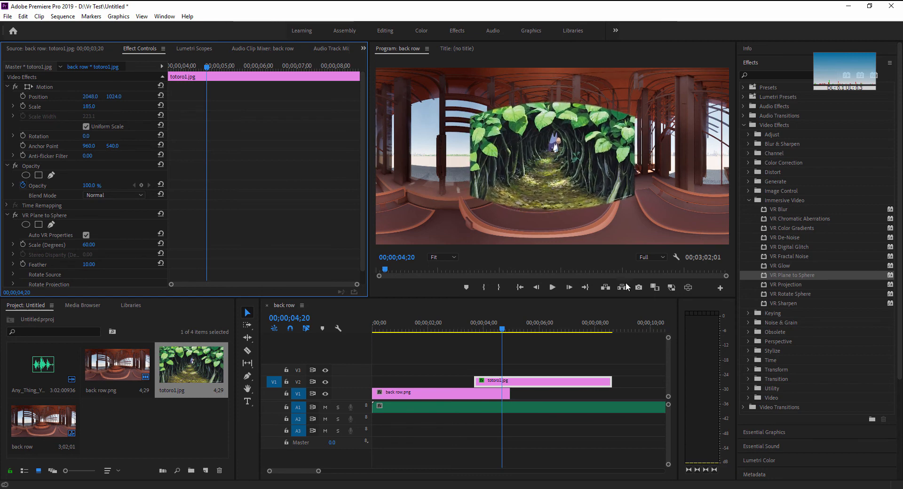
left_click(687, 287)
left_click_drag(587, 202, 564, 136)
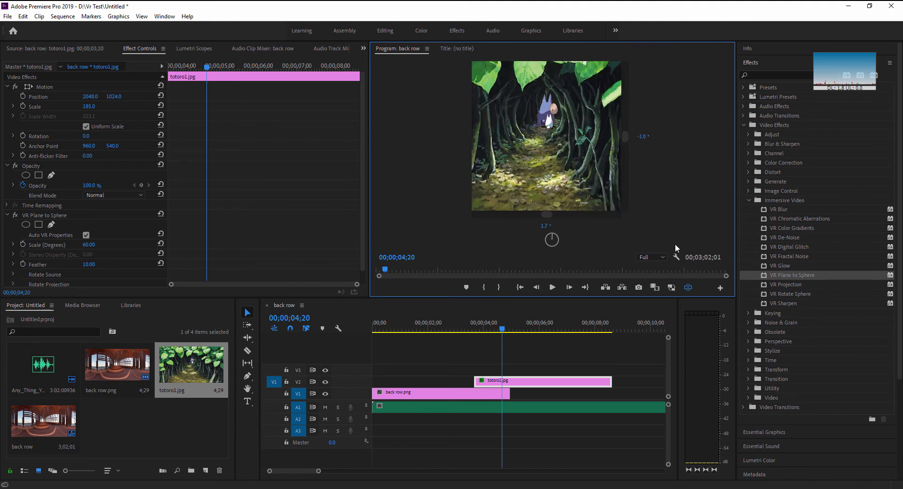
left_click(687, 287)
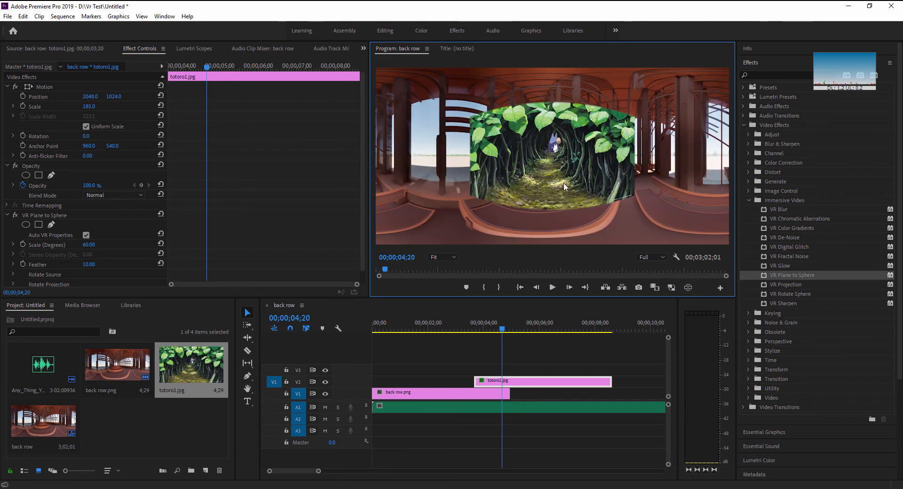
Step: Move the totoro1 image over the left part of the panorama at about position 864.5, 1143.8, with its scale set to 100
left_click_drag(563, 183, 474, 159)
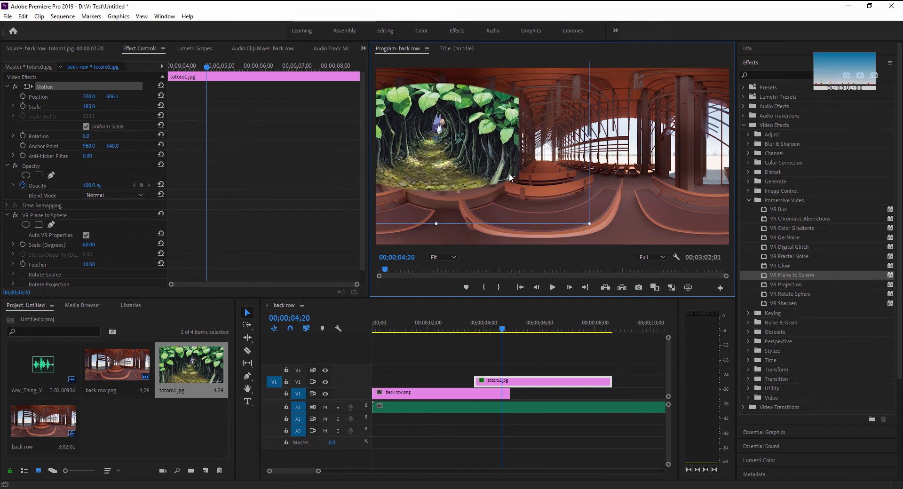
left_click(89, 106)
type("1")
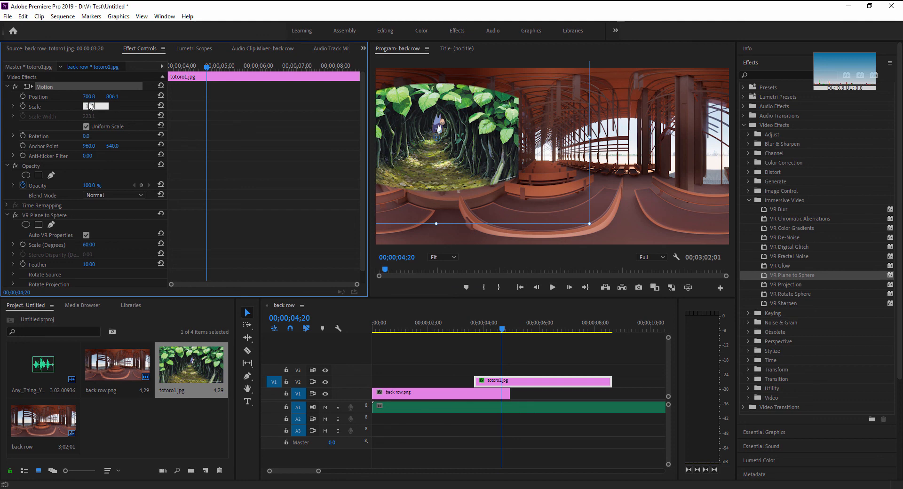
type("00")
key("Return")
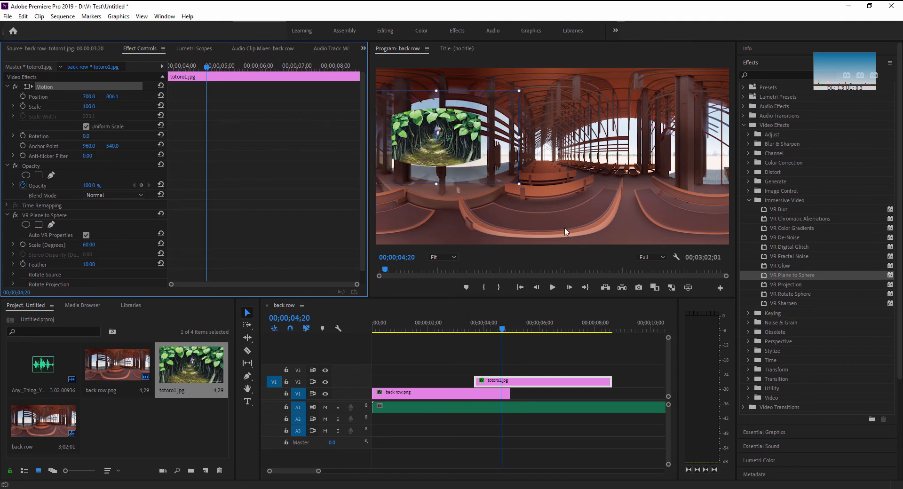
left_click_drag(442, 136, 447, 157)
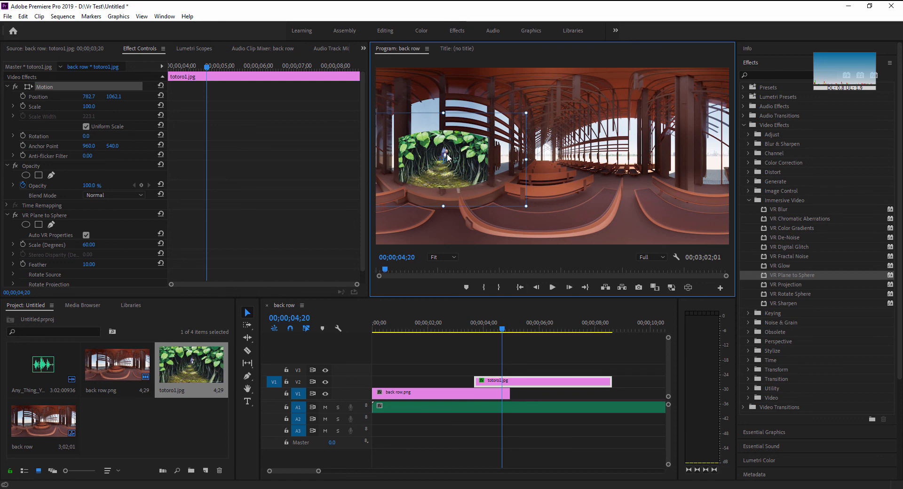
left_click_drag(447, 158, 452, 164)
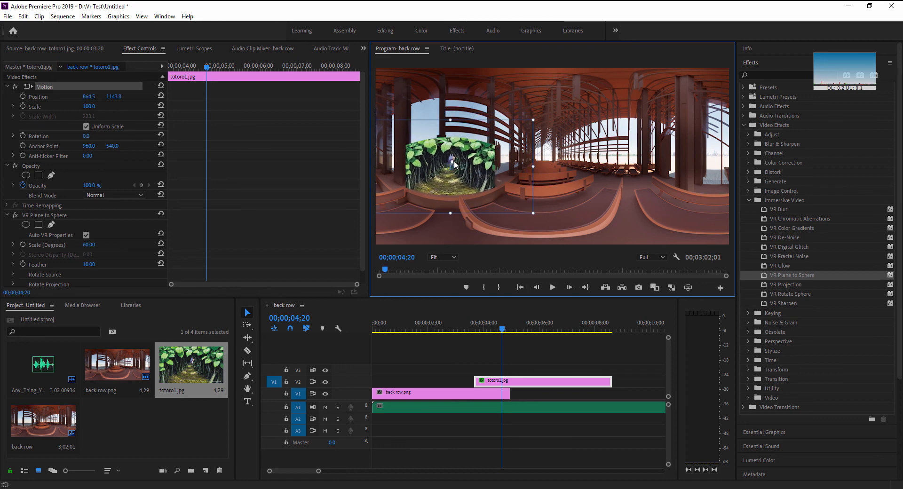
Step: Inspect the repositioned totoro1 image and the neighbouring seats in the VR view
left_click(688, 287)
left_click_drag(608, 158, 662, 125)
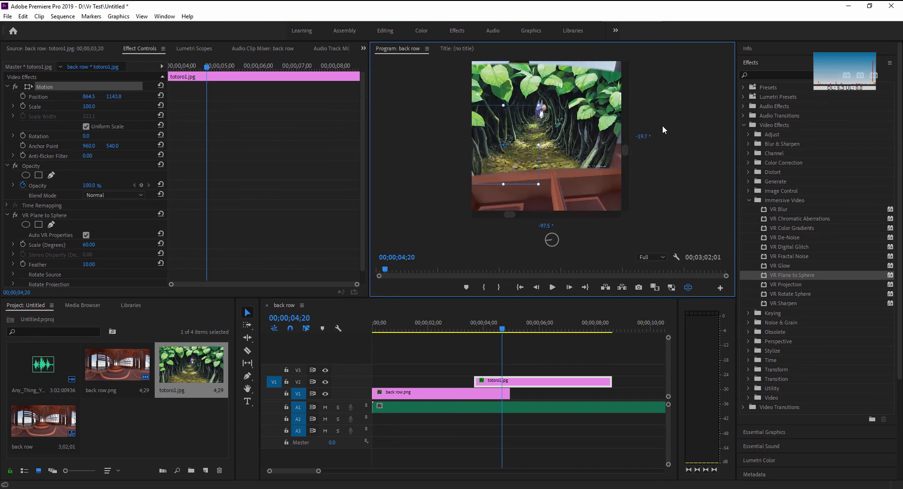
left_click_drag(568, 172, 515, 205)
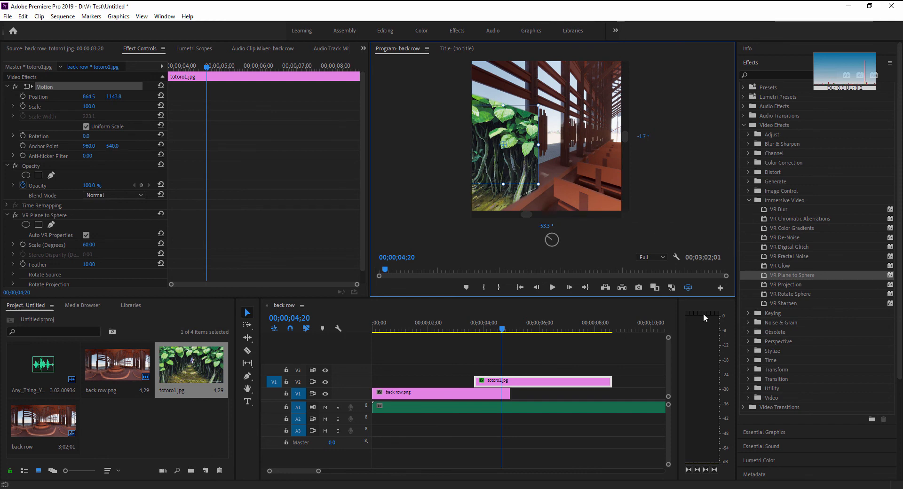
key("alt+Tab")
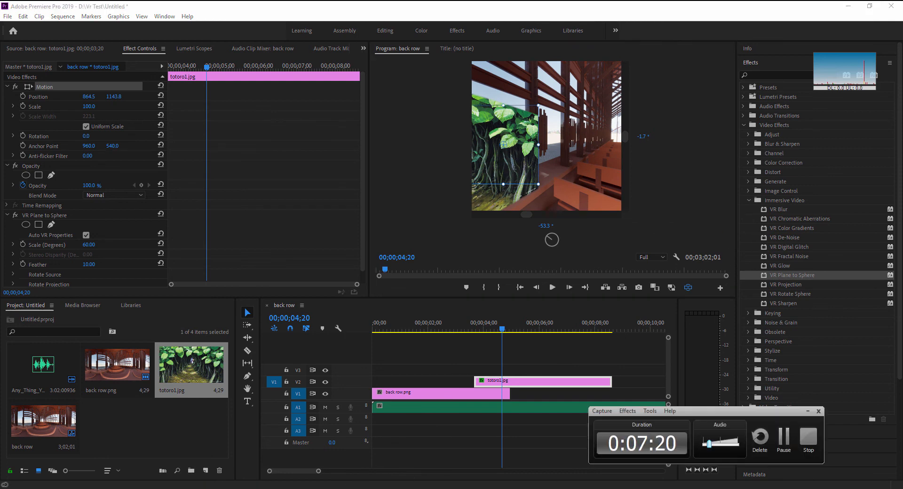